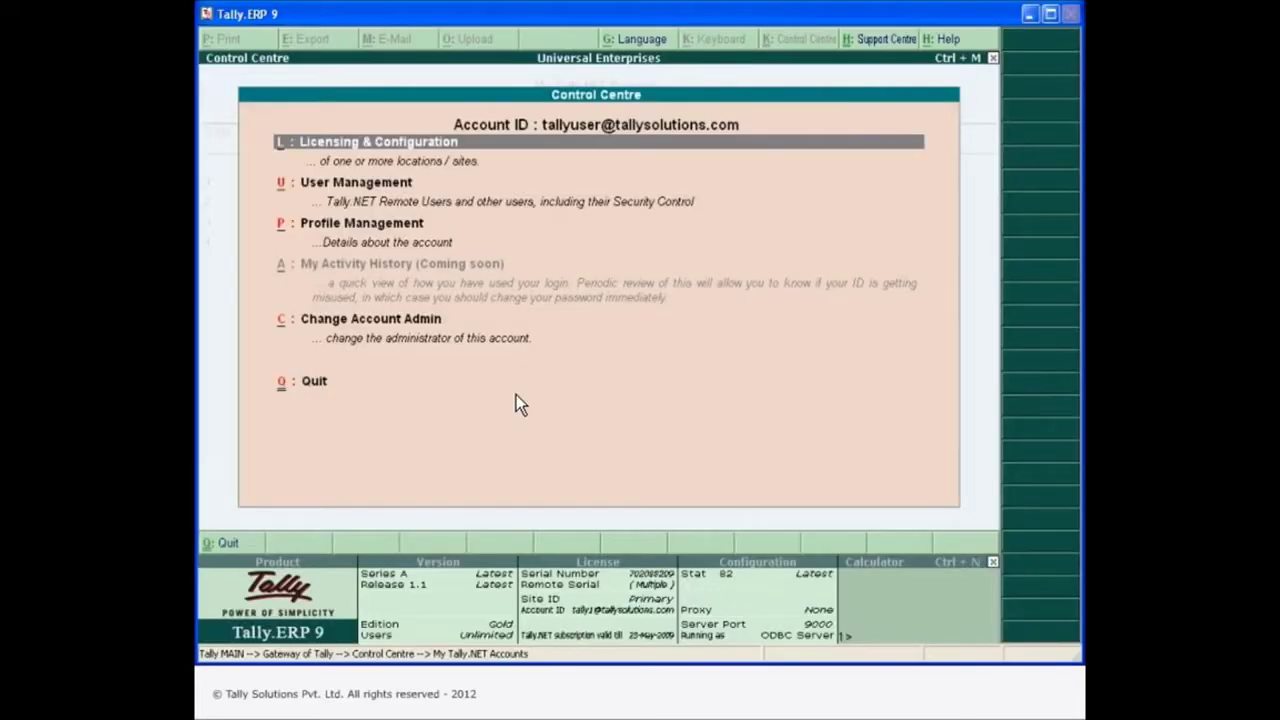
Add a second user with Standard User security, the remote user's Tally.NET ID and Tally.NET User Yes.
click(360, 189)
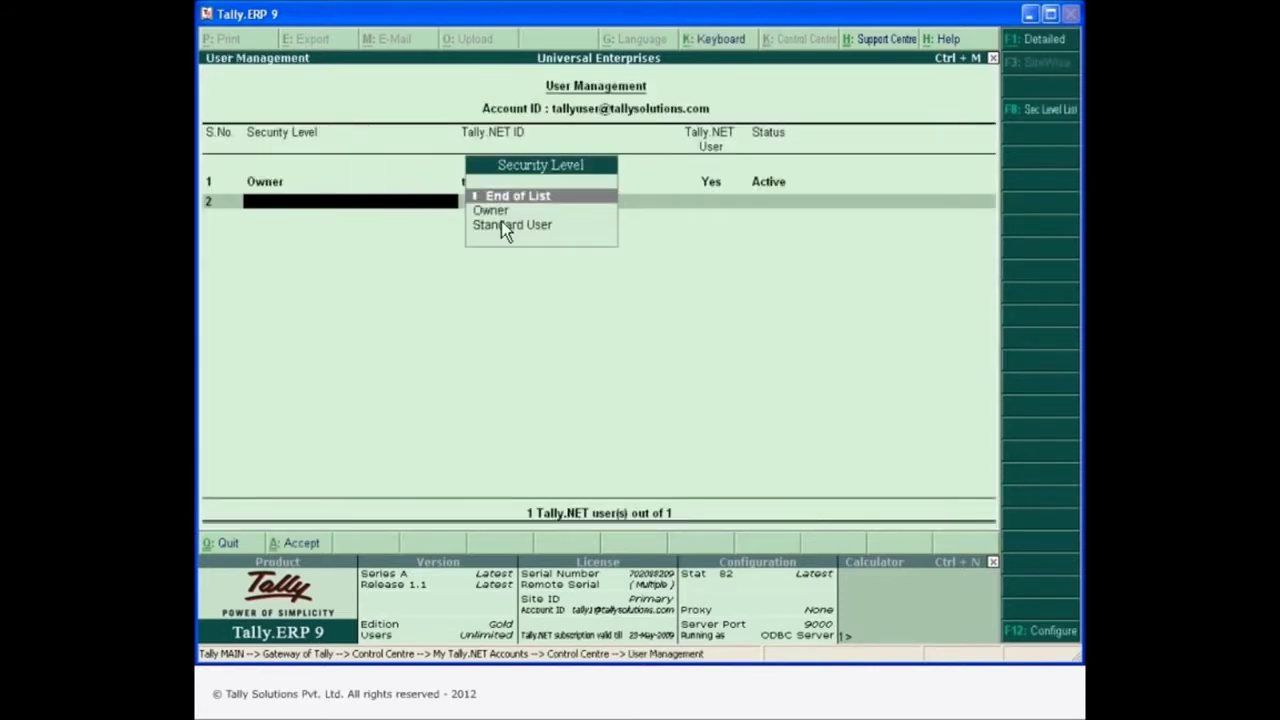
click(539, 228)
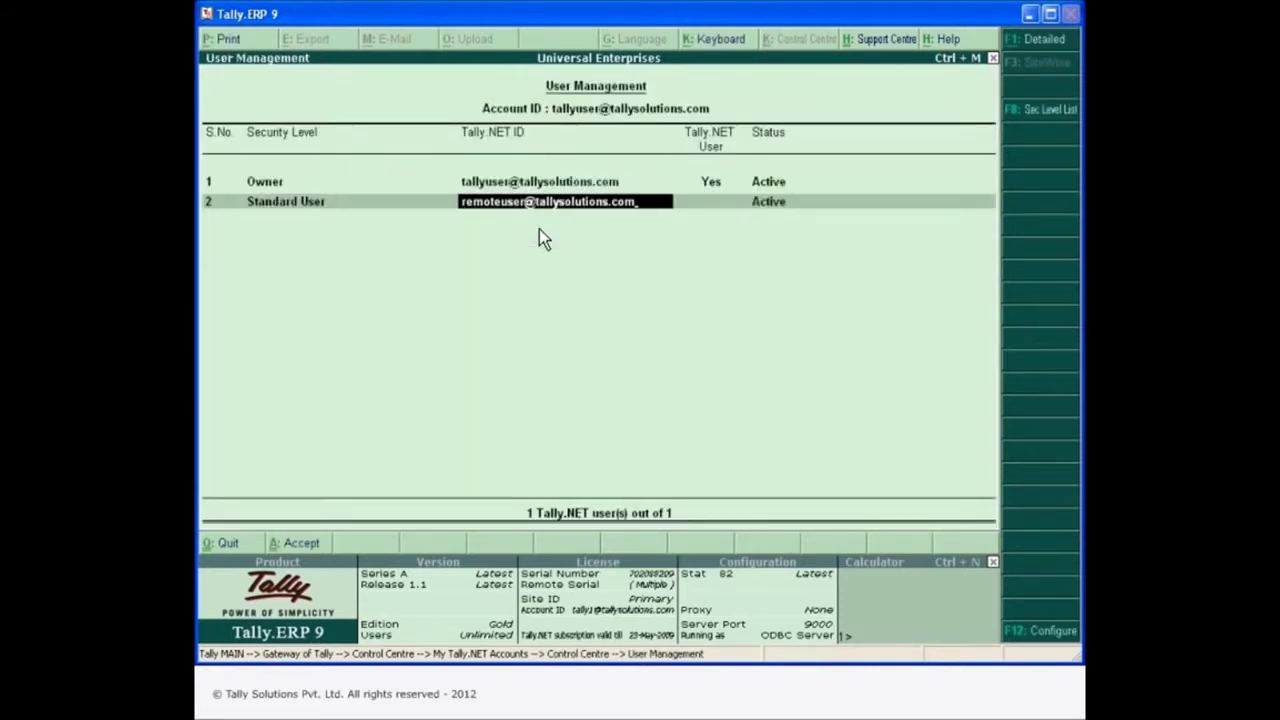
key(Return)
text(Yes)
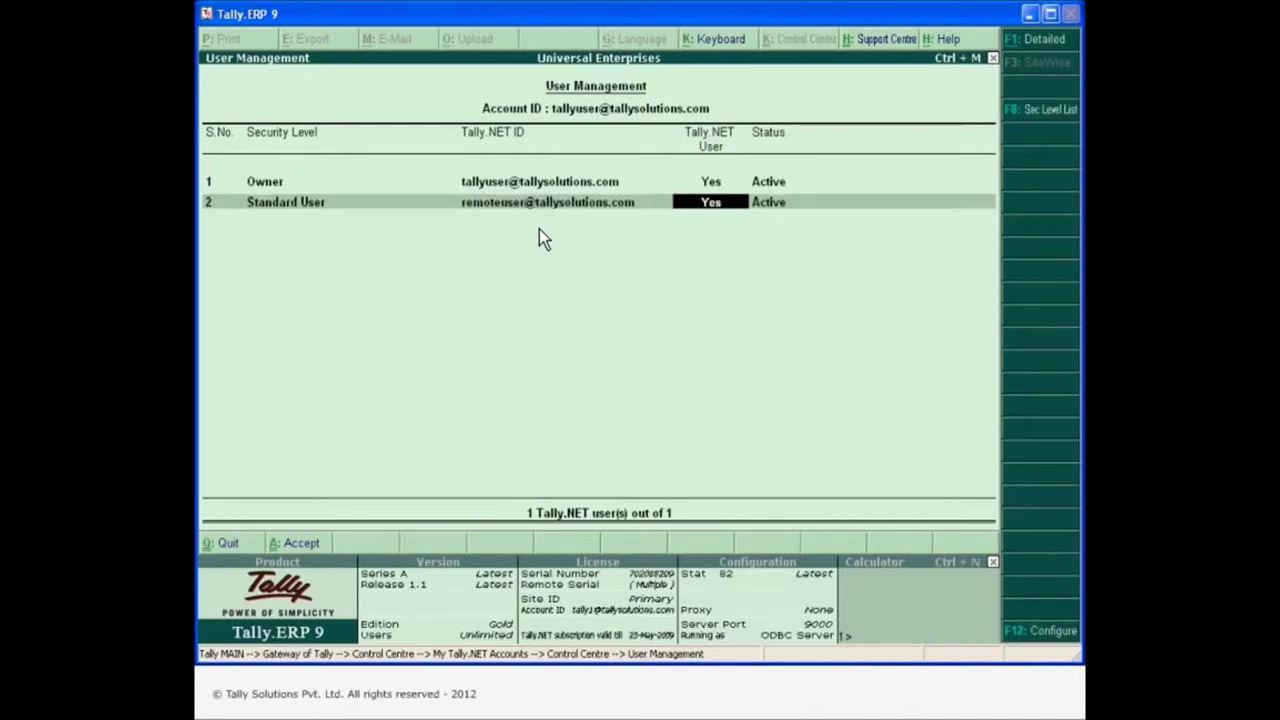
key(Return)
key(Return)
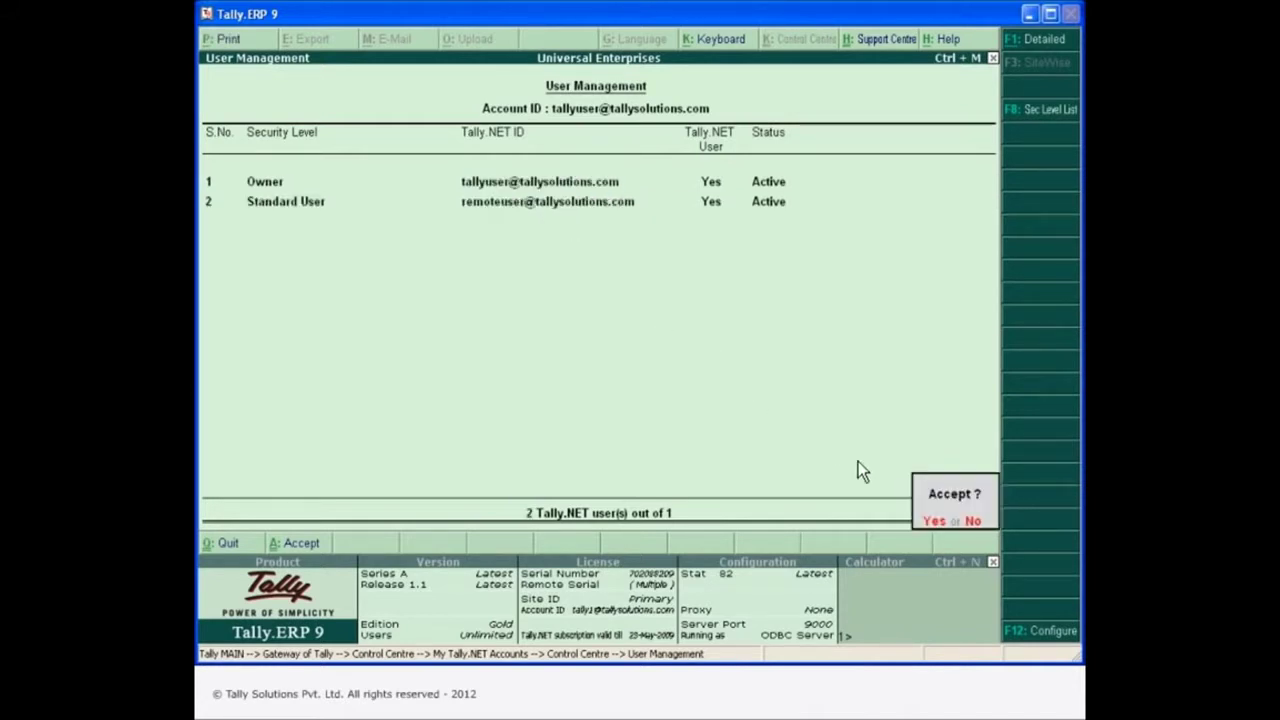
key(Return)
click(1058, 248)
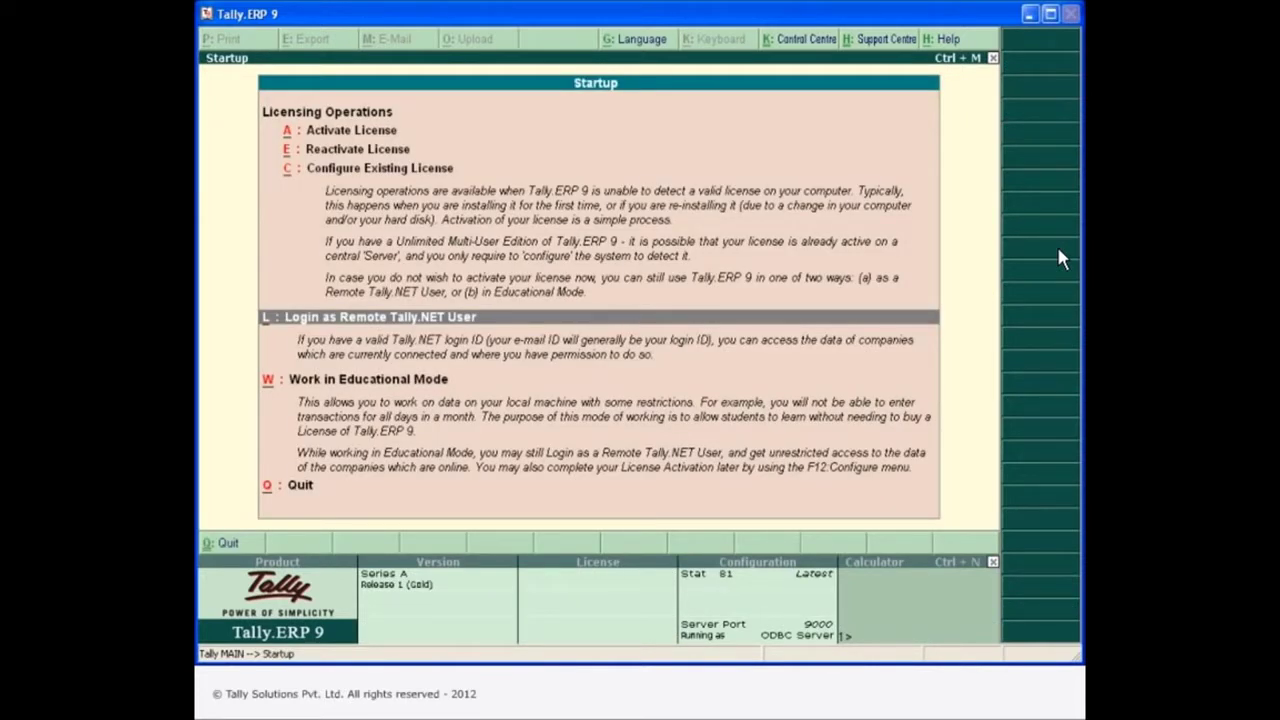
Log in as a remote Tally.NET user with the user's e-mail ID and password.
click(497, 321)
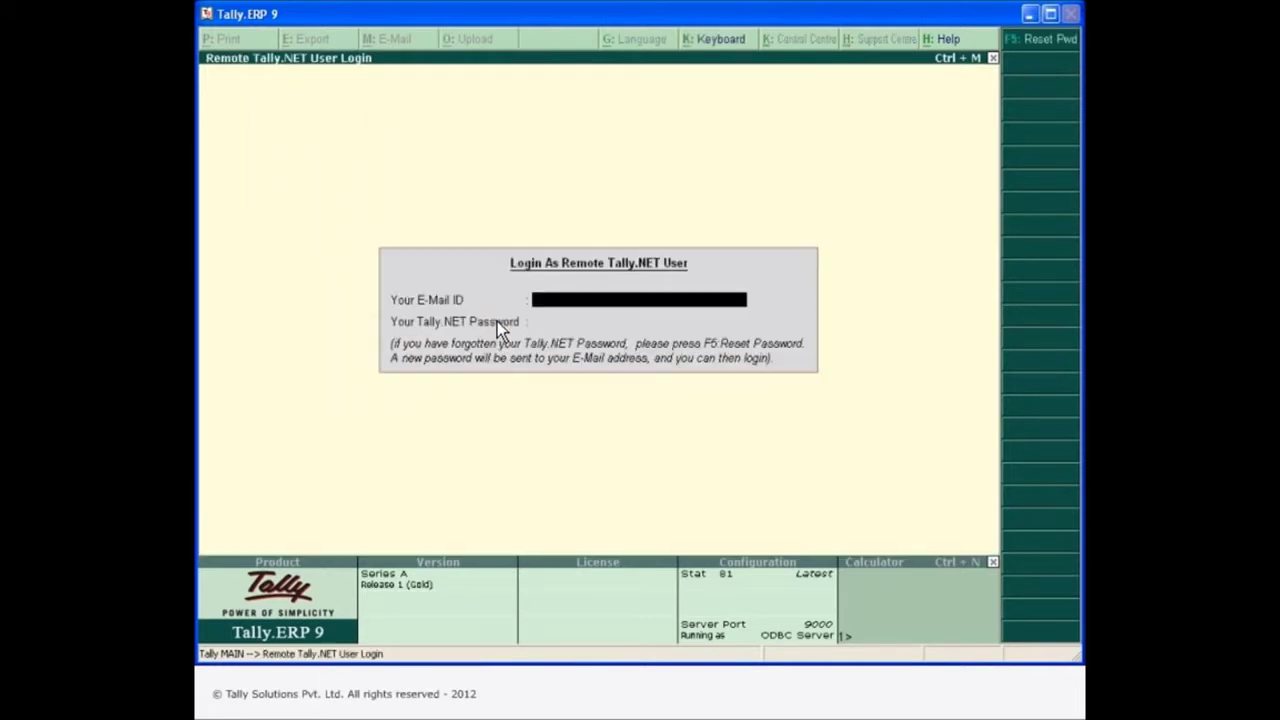
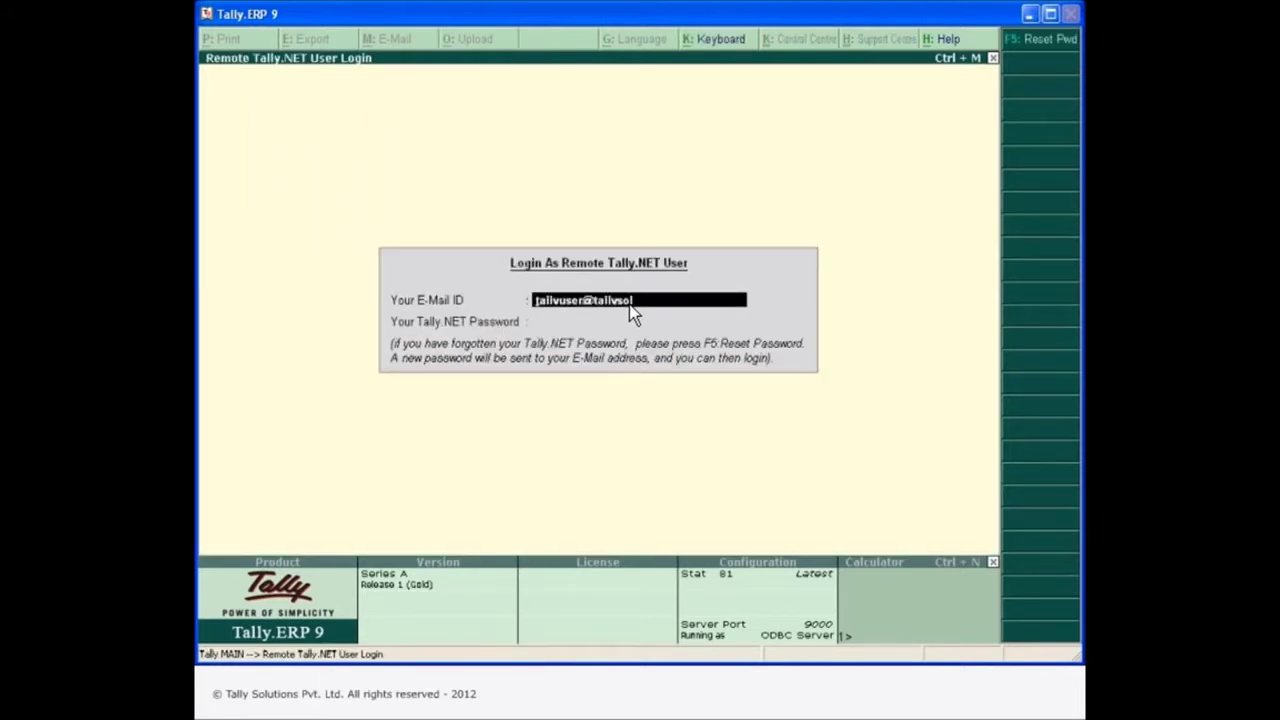
key(Return)
text(***)
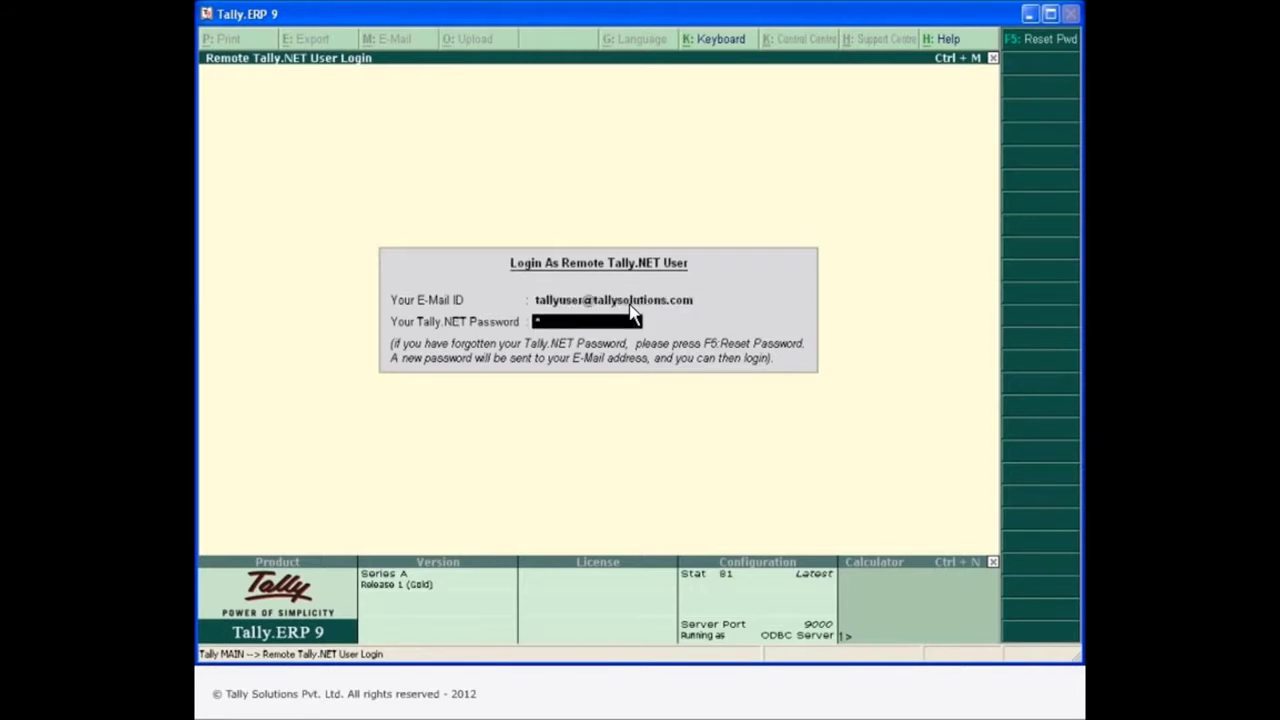
text(*****)
key(Return)
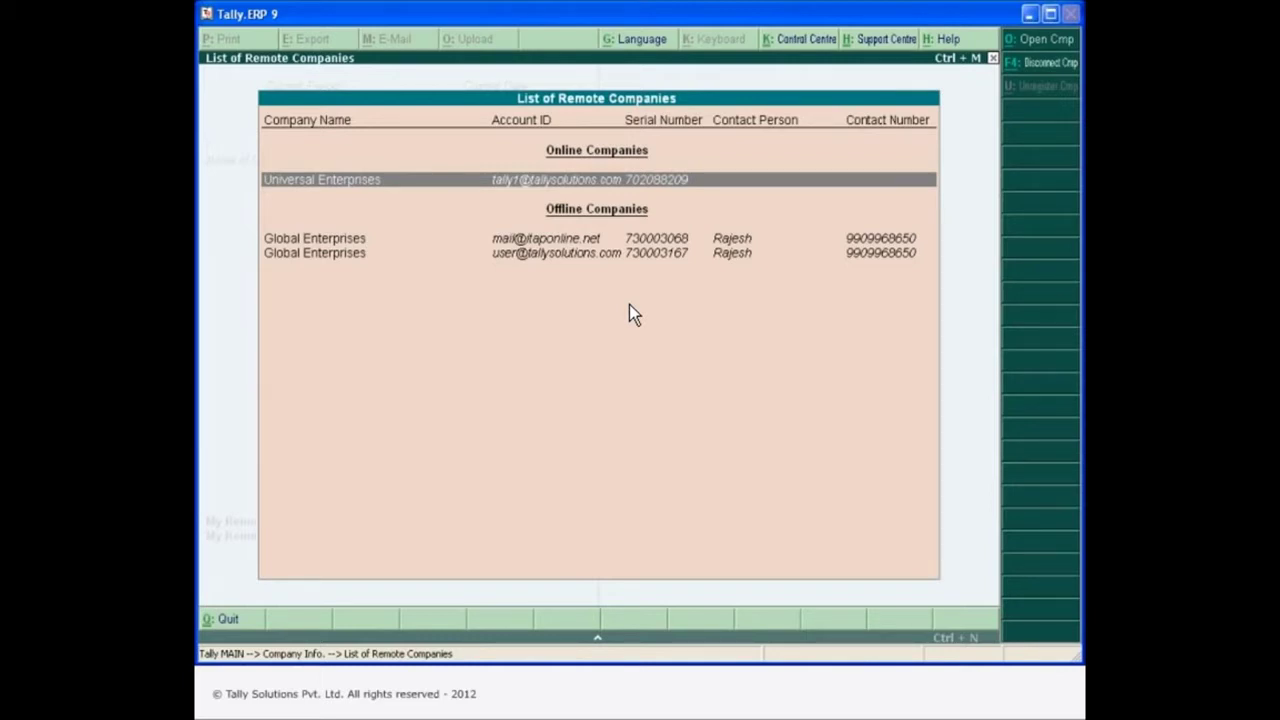
Go from the remote company's Gateway to Display > Account Books.
key(Escape)
key(Return)
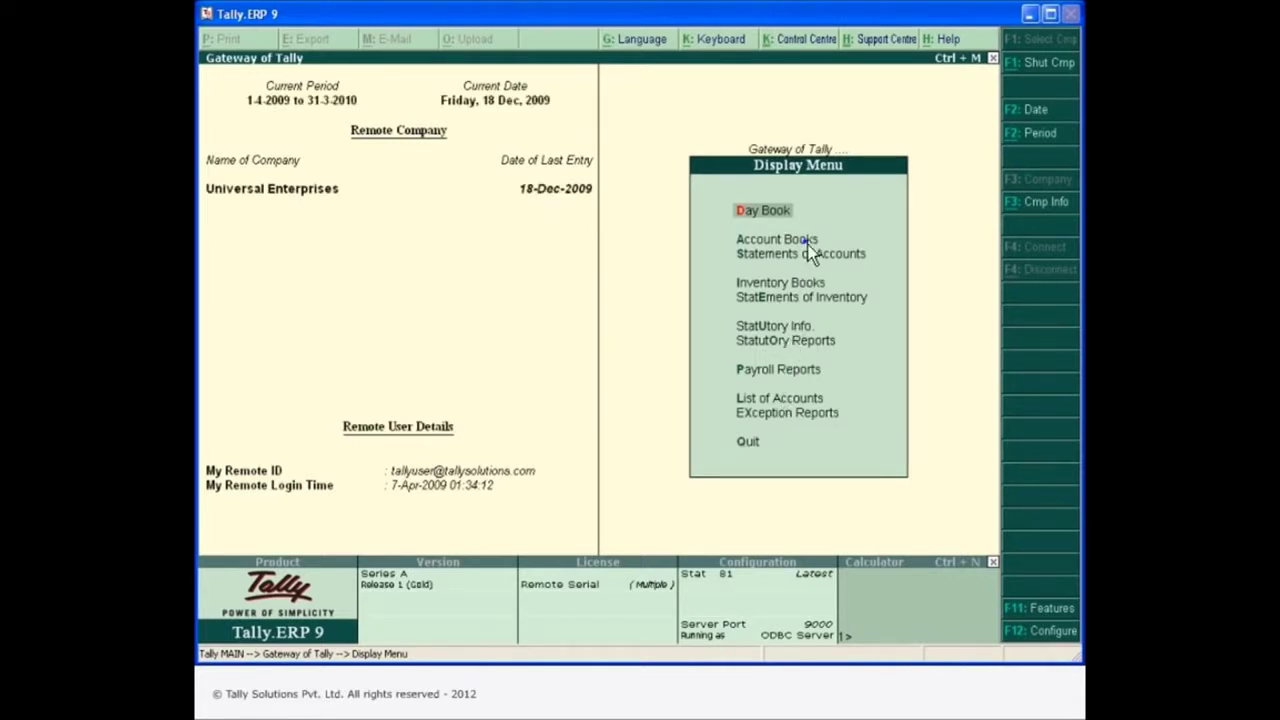
key(Down)
key(Return)
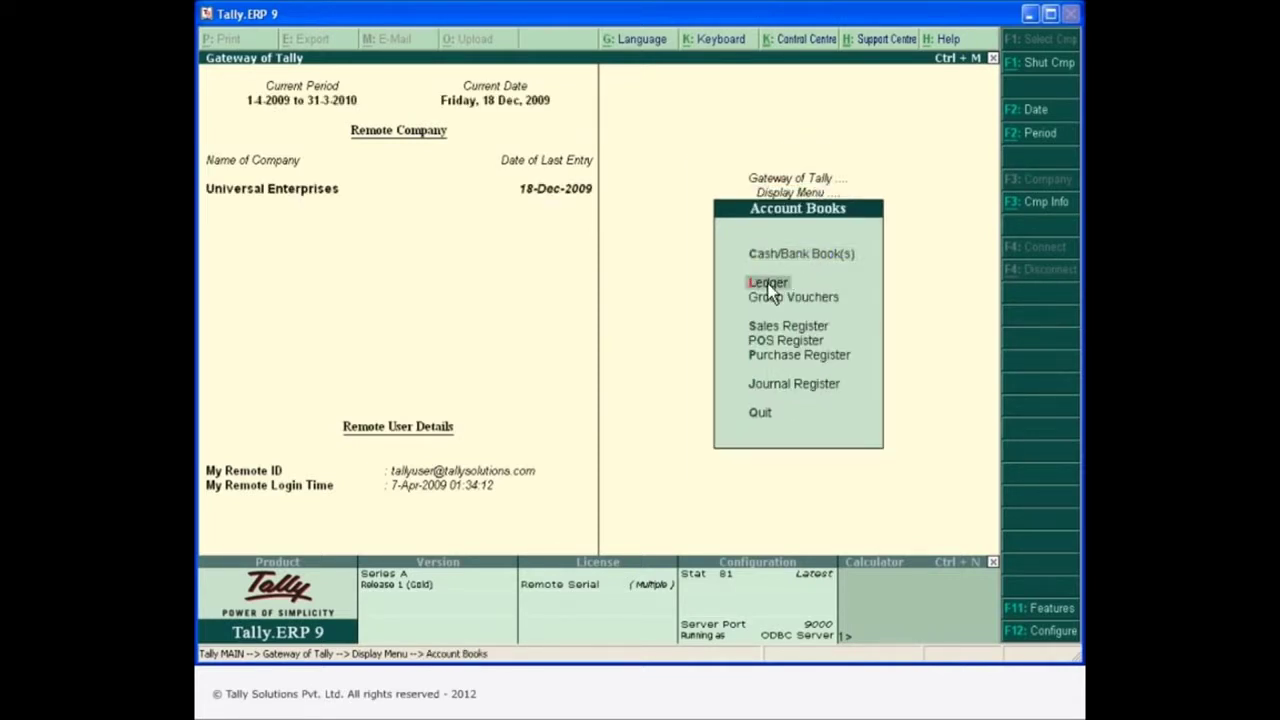
View the Computer City ledger and inspect Sales voucher 62 in detail.
click(767, 285)
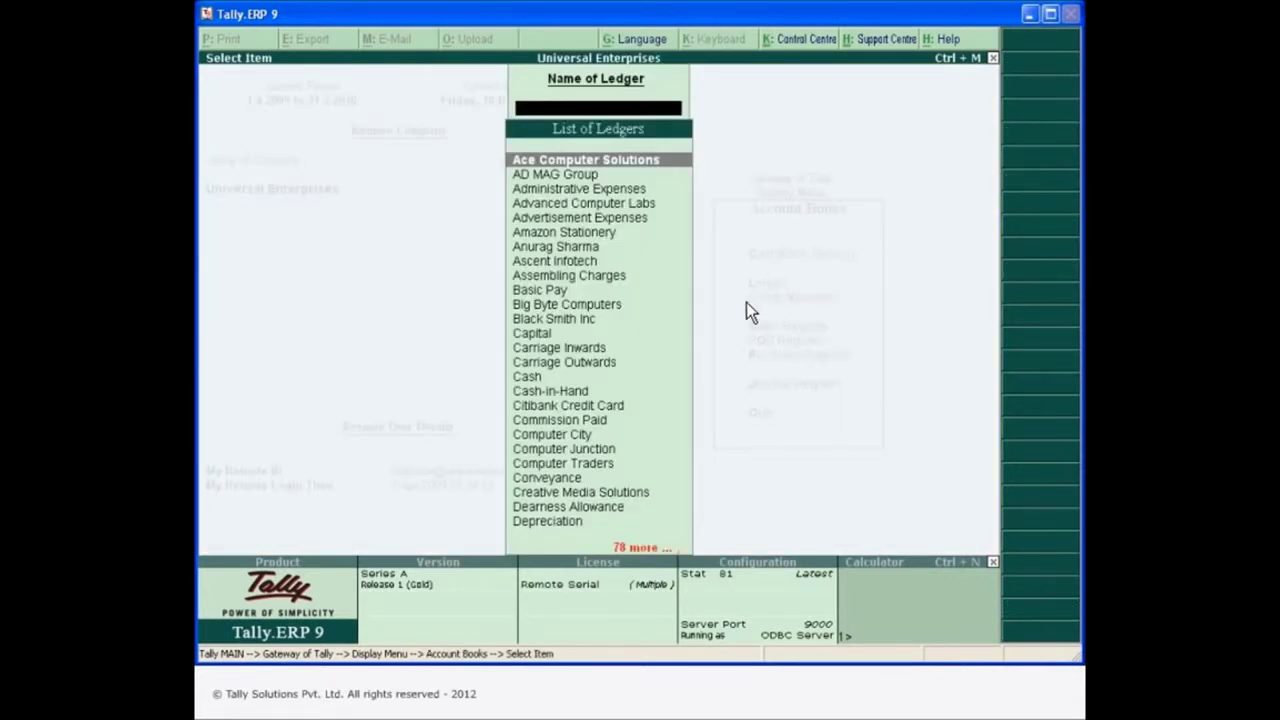
click(584, 437)
click(345, 137)
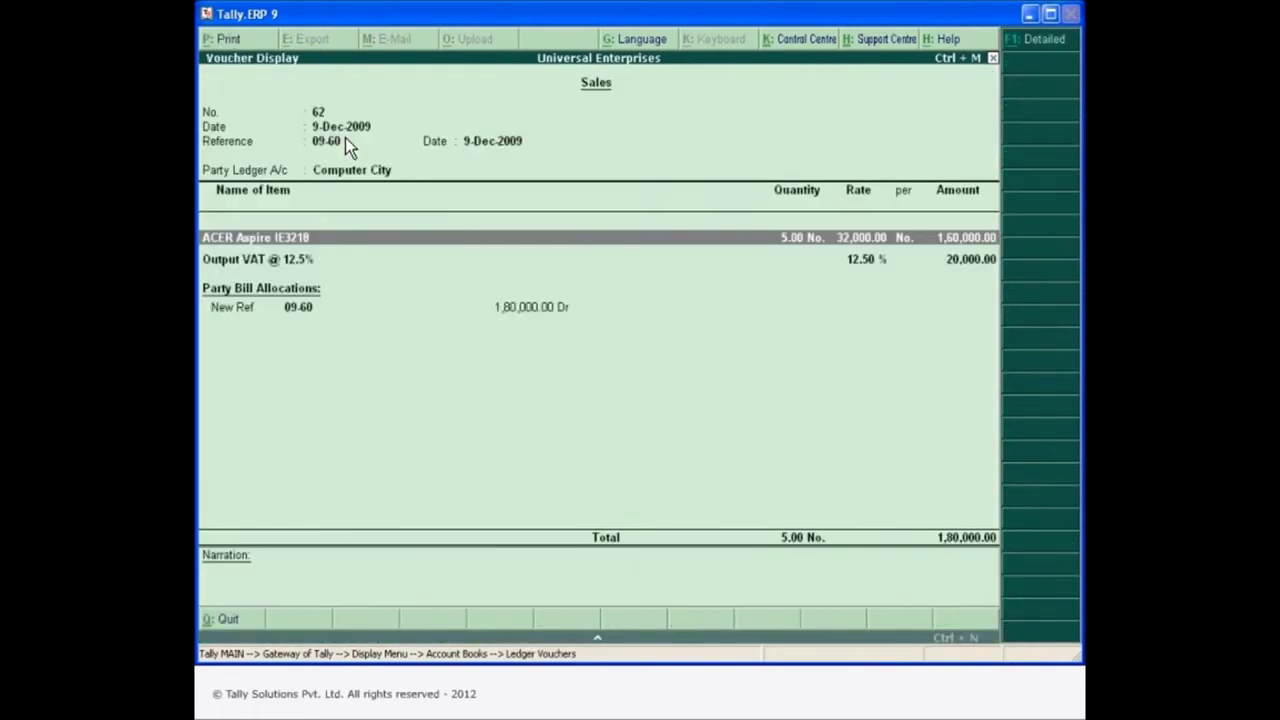
key(Escape)
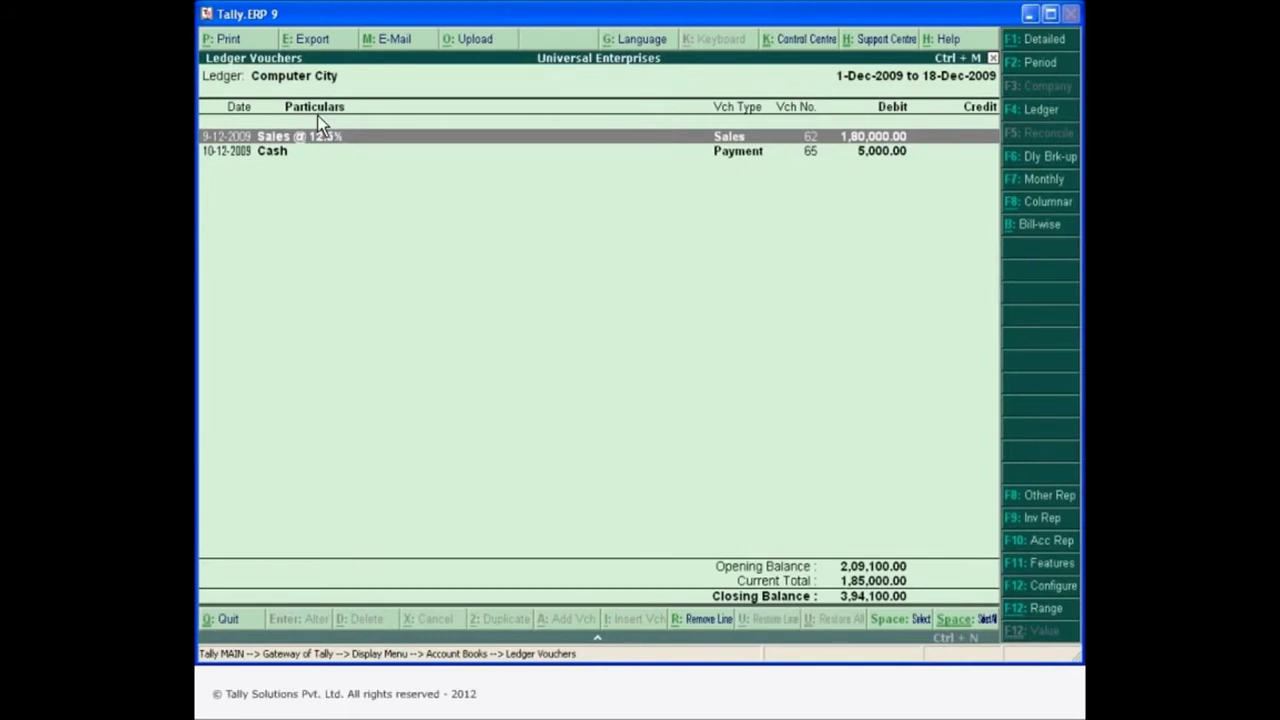
Preview the Computer City ledger printout, then close the preview.
click(226, 41)
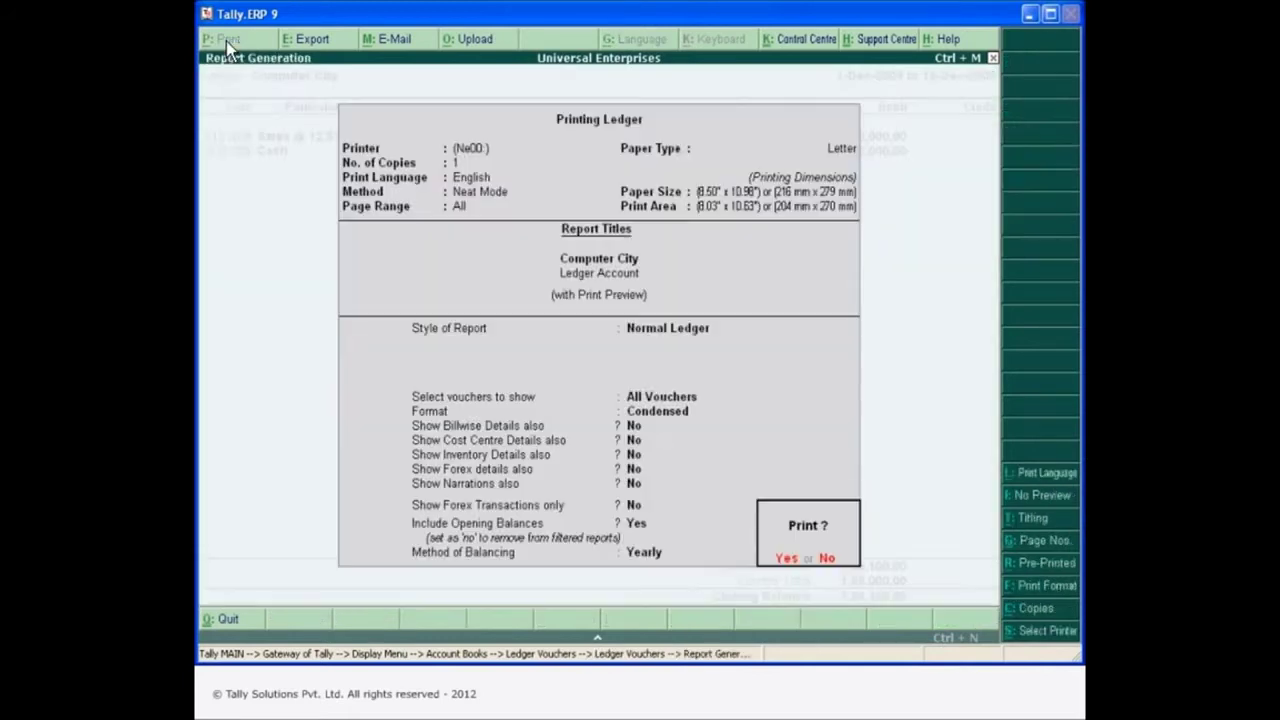
click(786, 560)
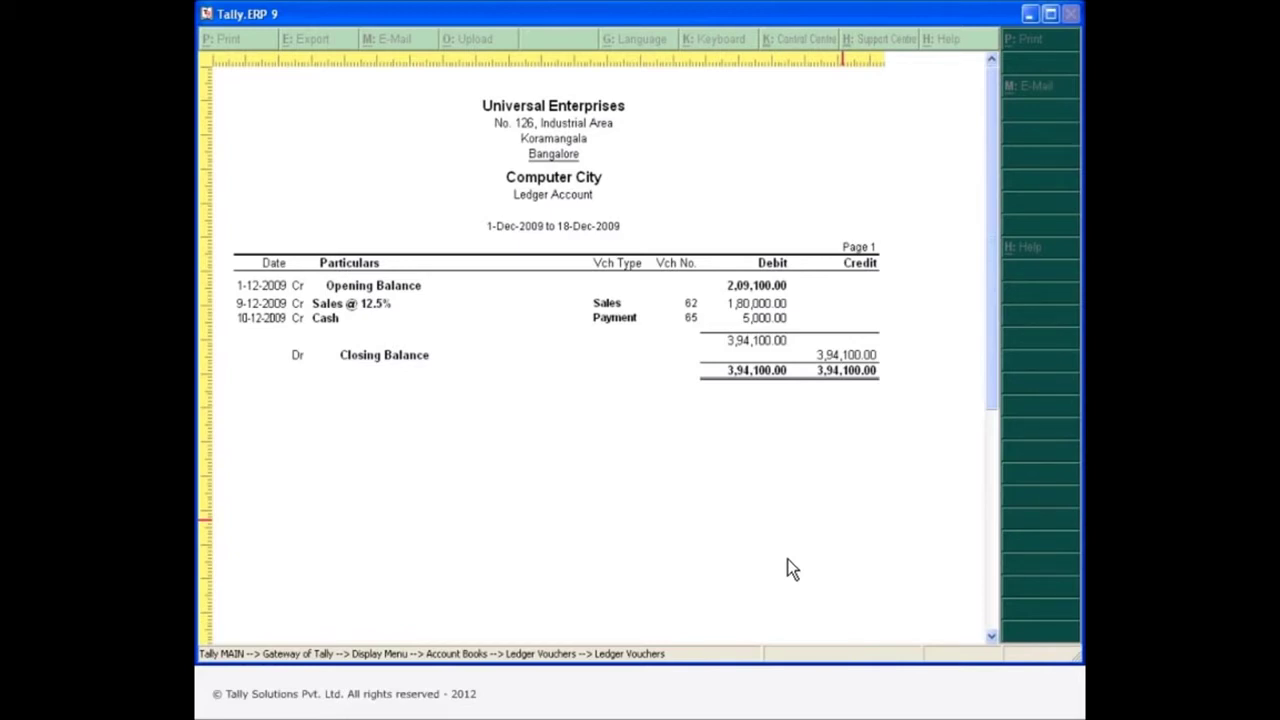
key(Escape)
key(Escape)
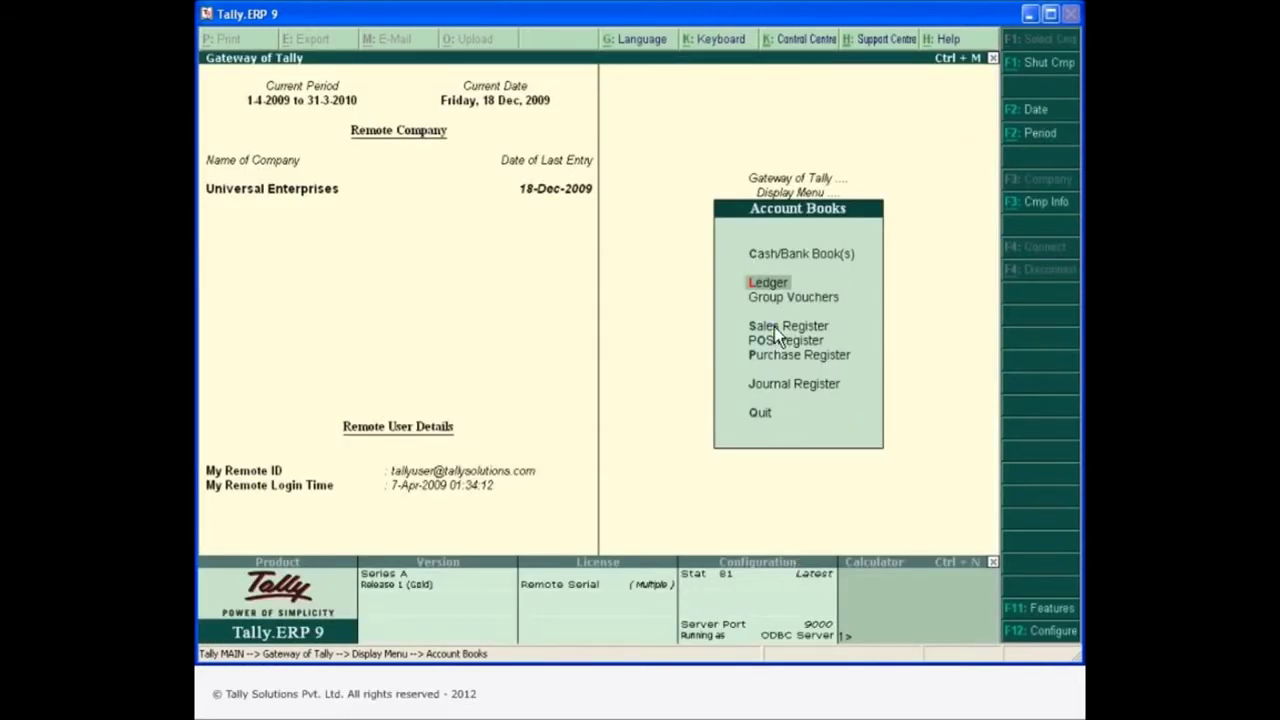
Open the Sales Register, drill into December and display Computer City's Sales voucher 62.
click(776, 328)
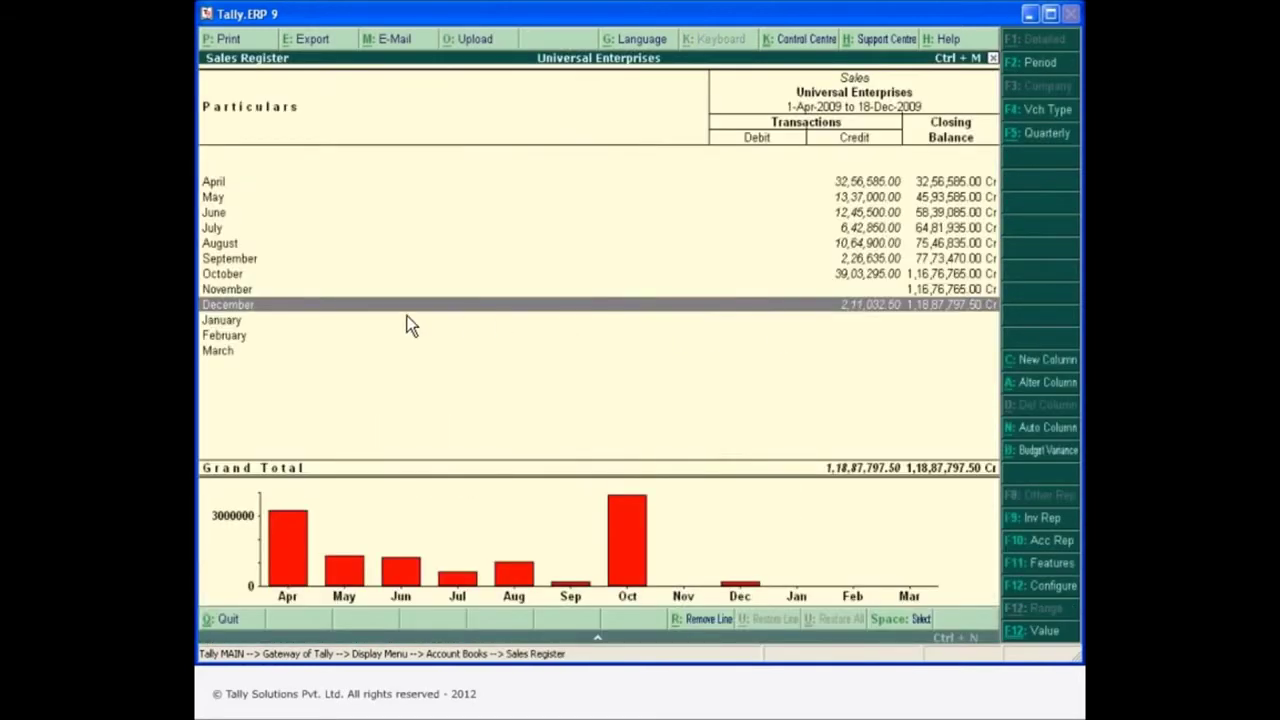
double_click(253, 305)
click(895, 188)
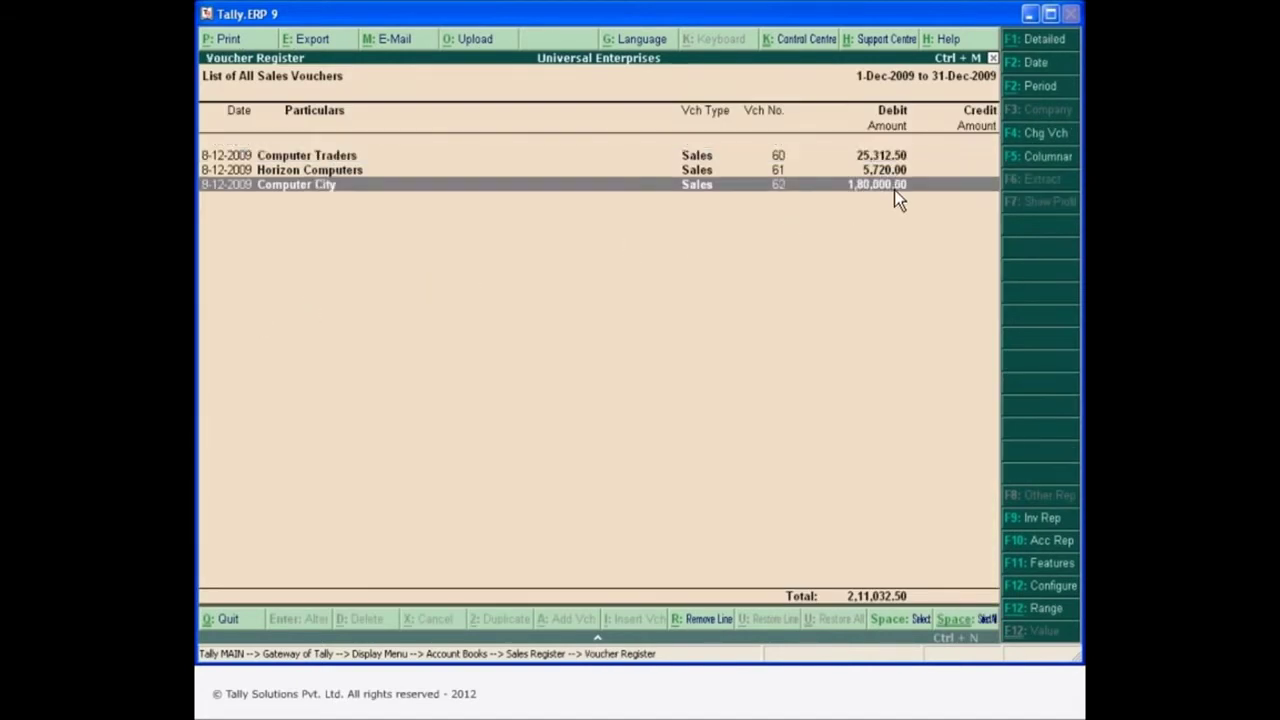
click(895, 188)
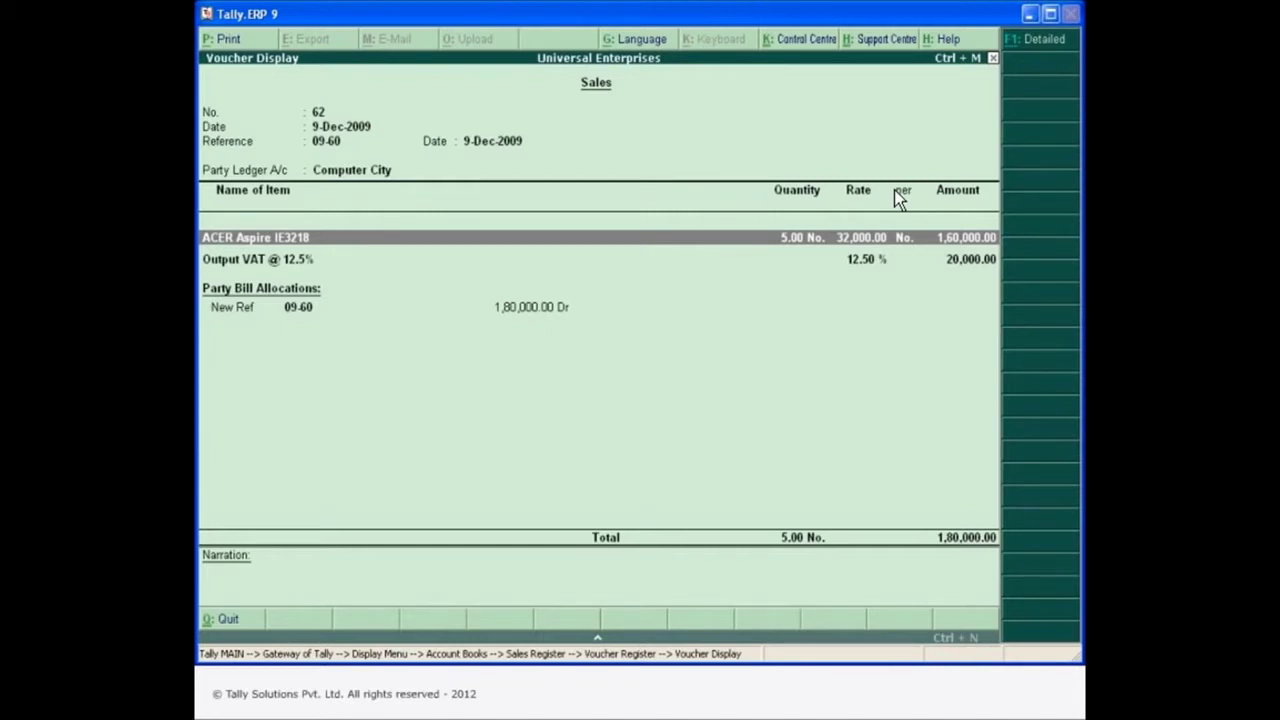
Log the remote user out via Gateway > F3: Cmp Info > Remote User Logout.
key(ctrl+m)
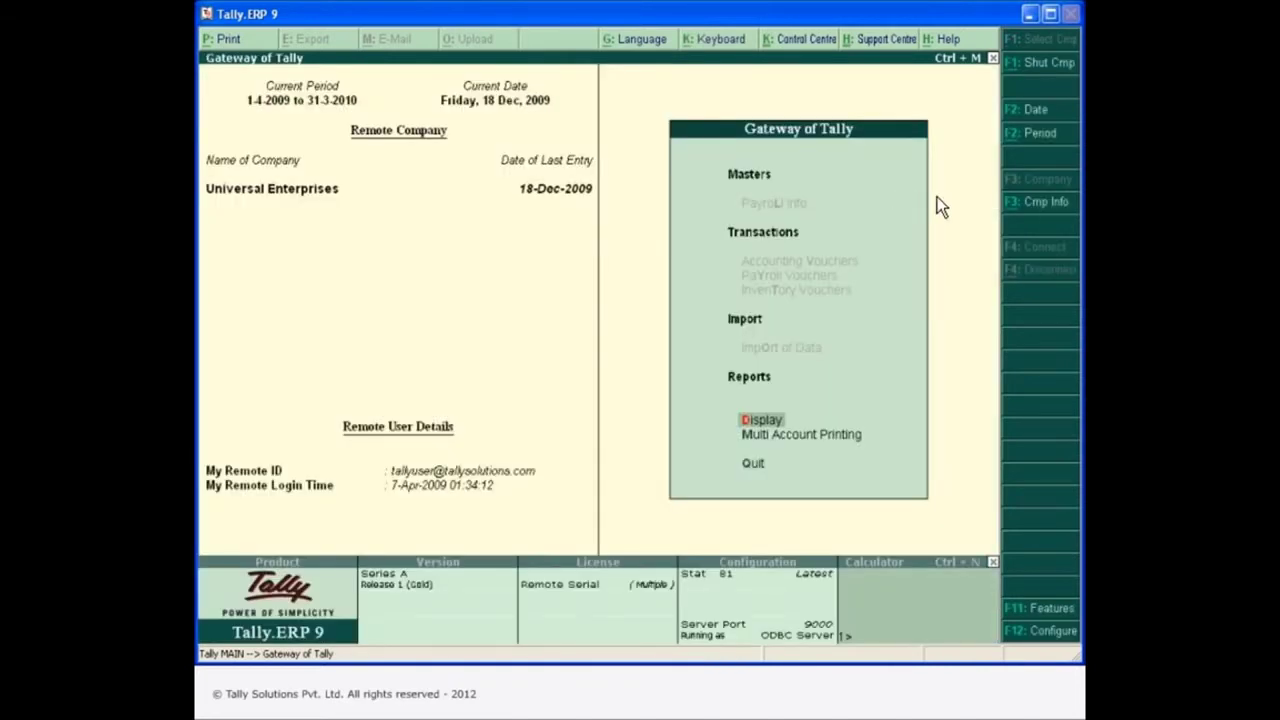
click(1033, 206)
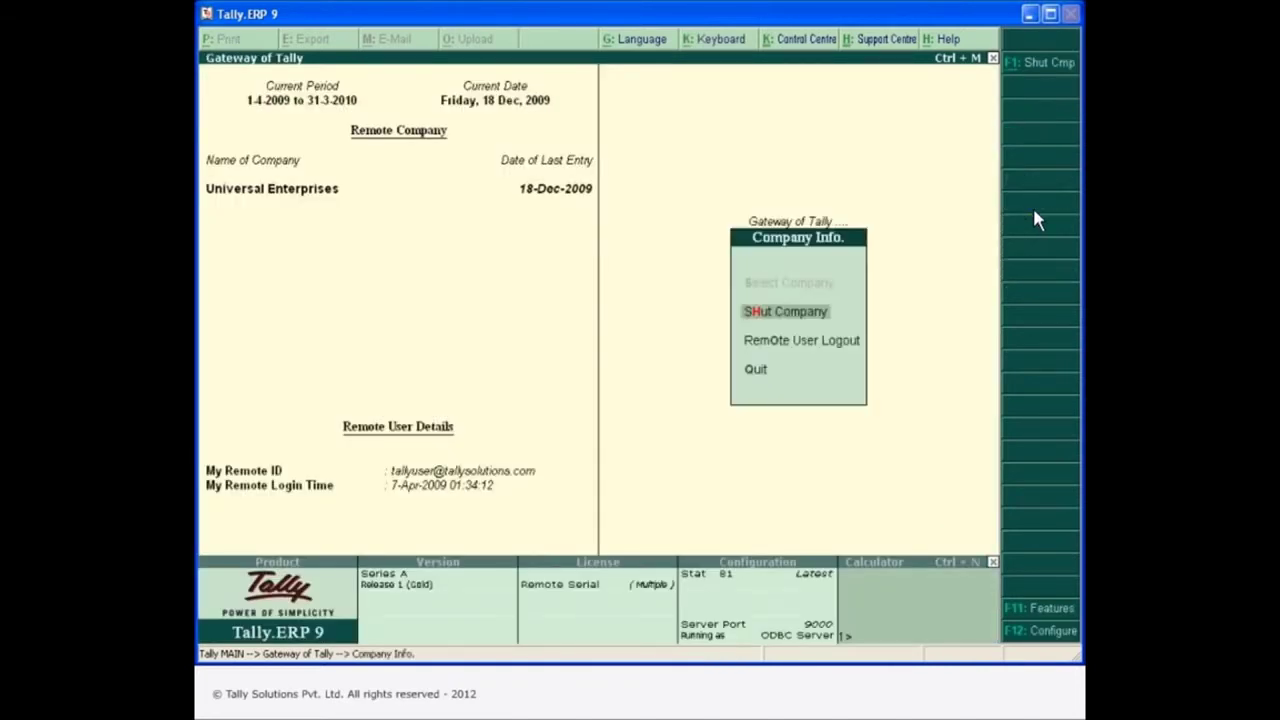
click(815, 346)
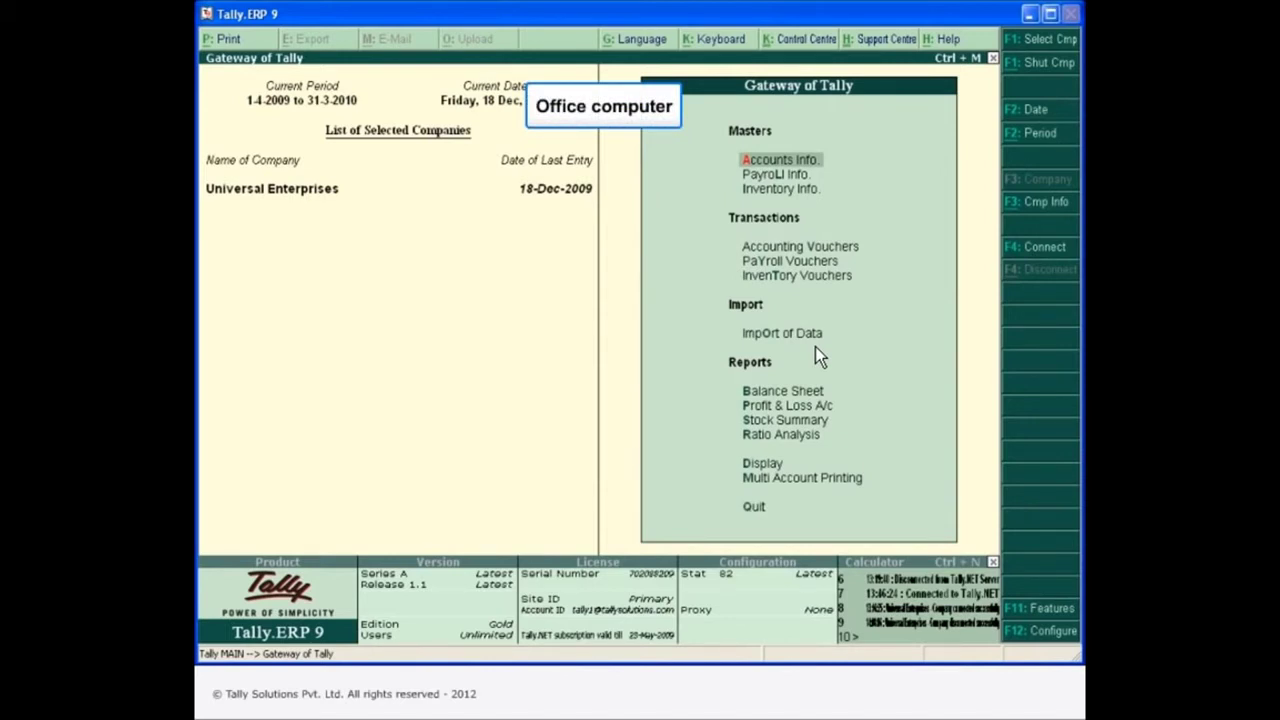
On the office computer, open Security Control > Types of Security under Cmp Info.
click(1017, 200)
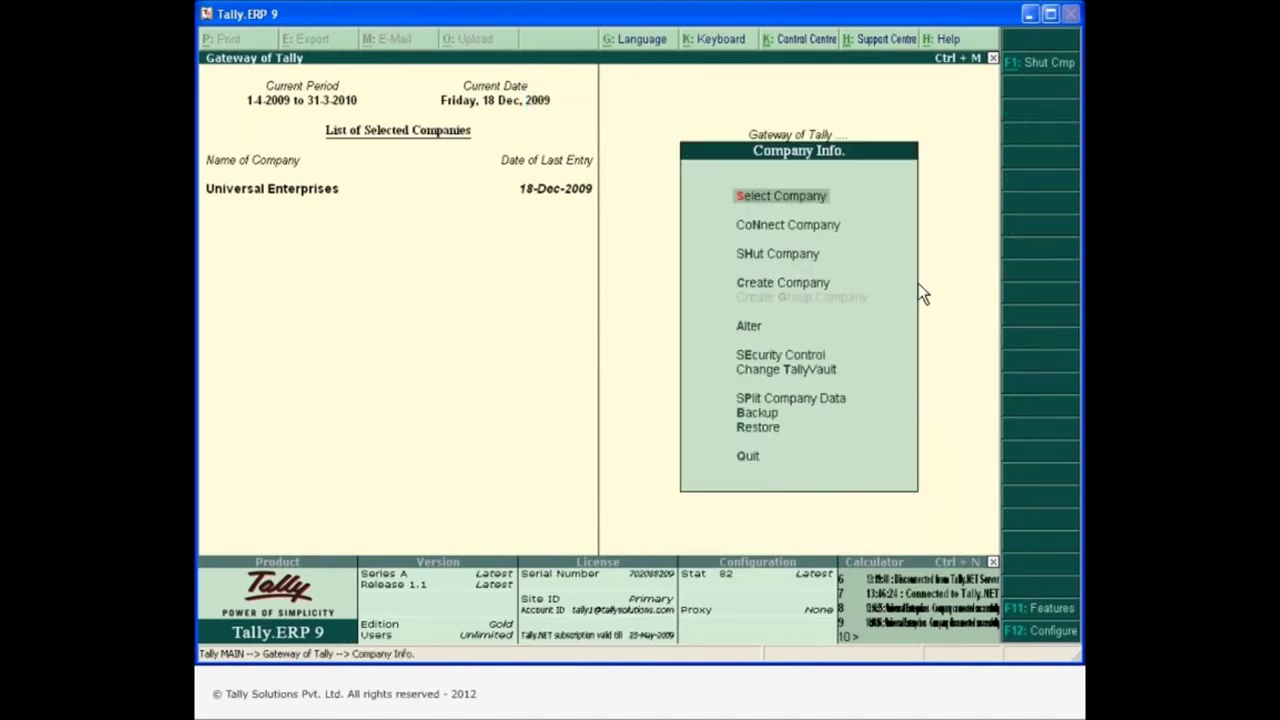
click(815, 361)
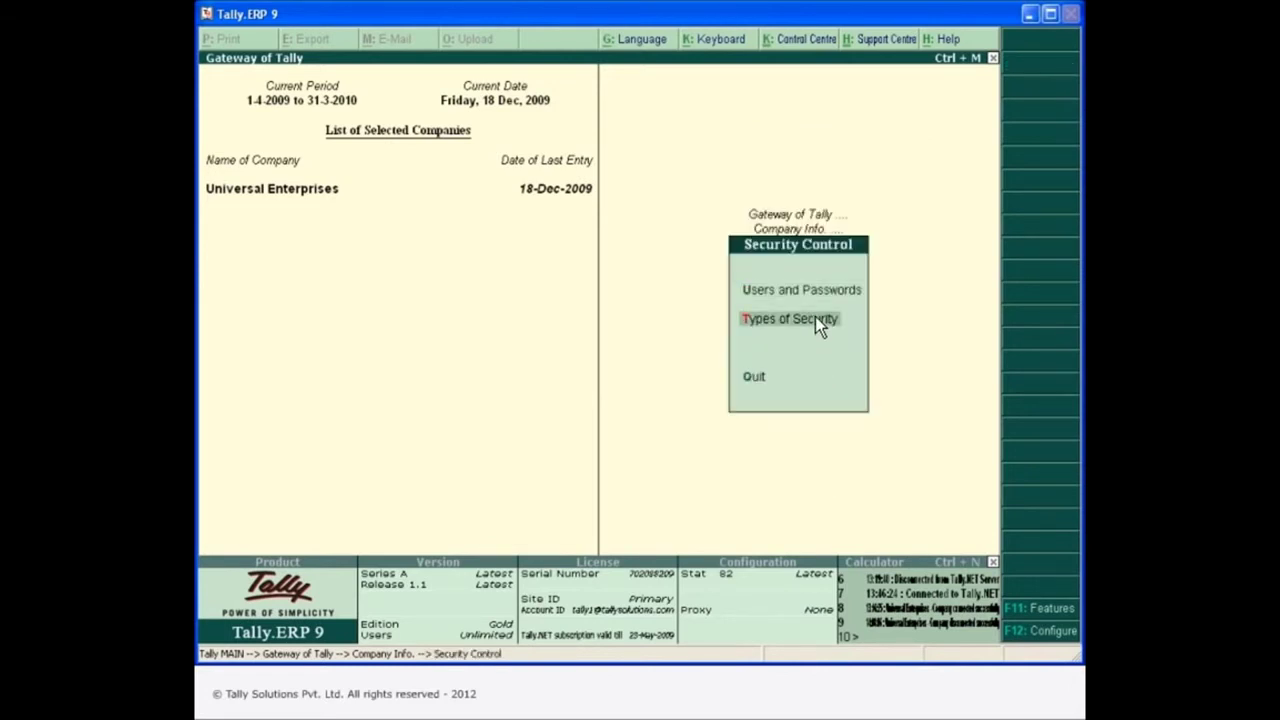
click(815, 318)
Set the Tally.NET User level to Owner basic facilities with Allow to Connect Company Yes, and save.
click(294, 178)
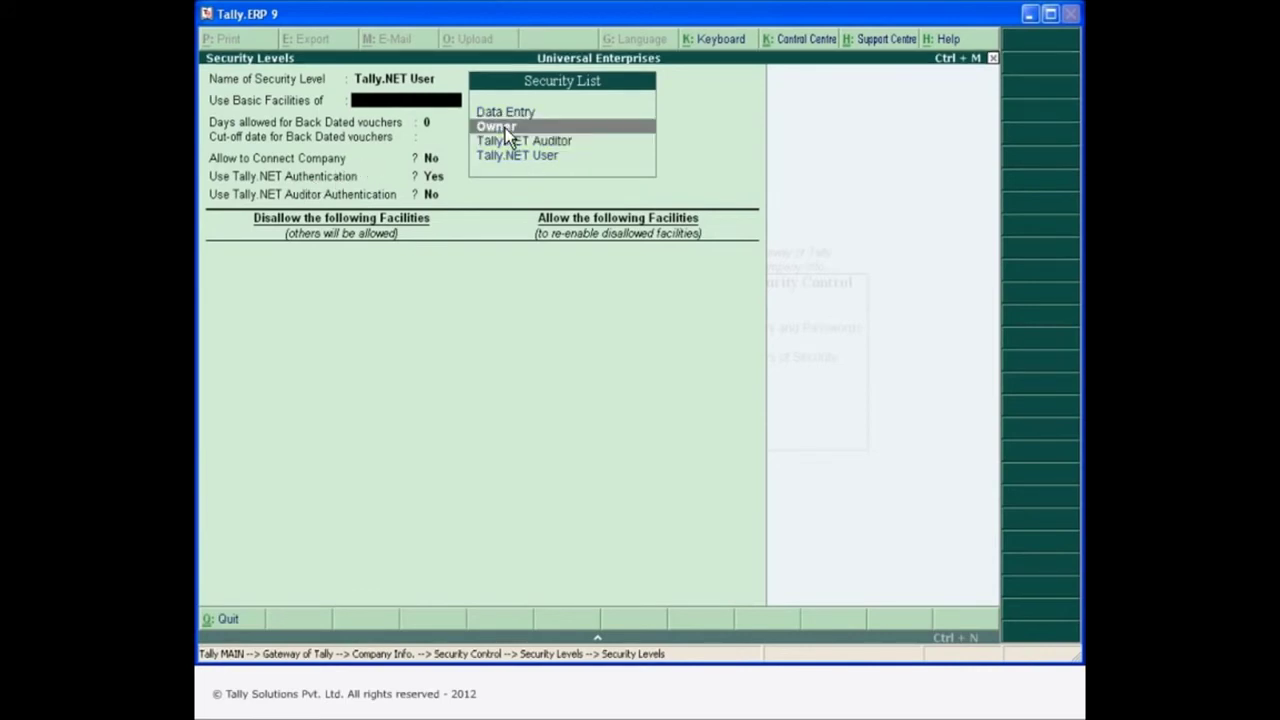
click(505, 128)
key(Return)
key(Return)
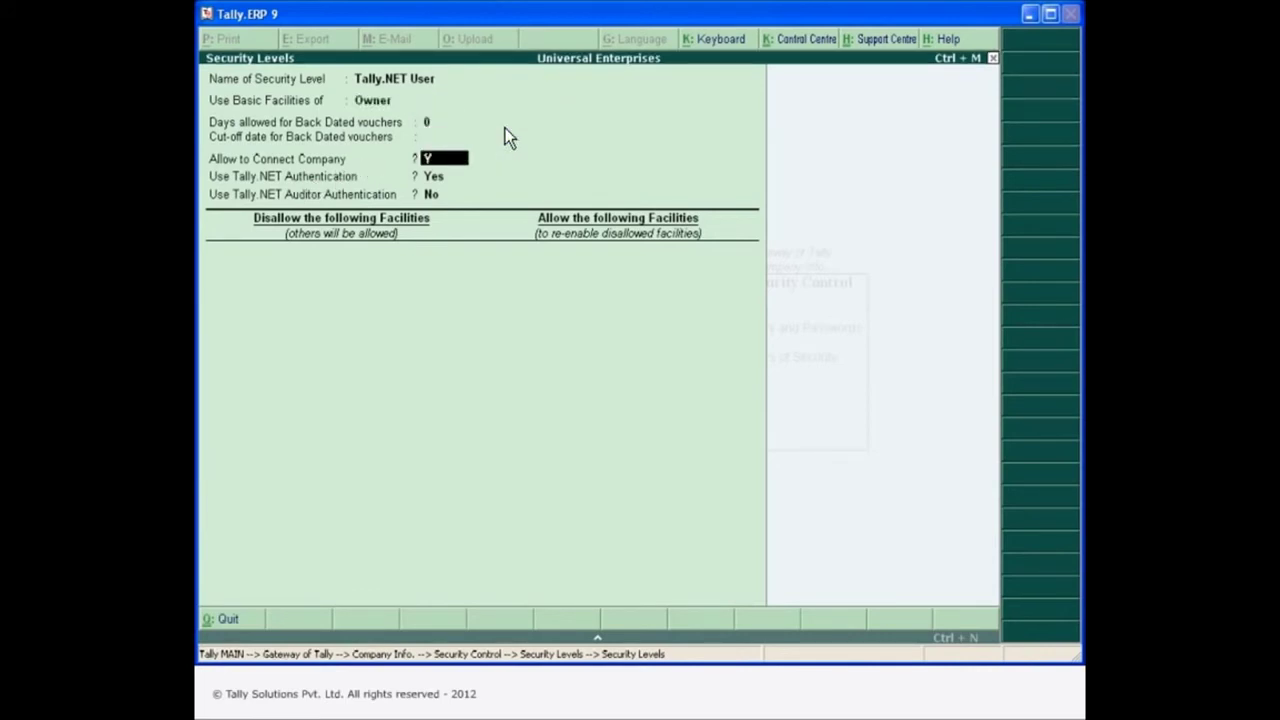
text(y)
key(Return)
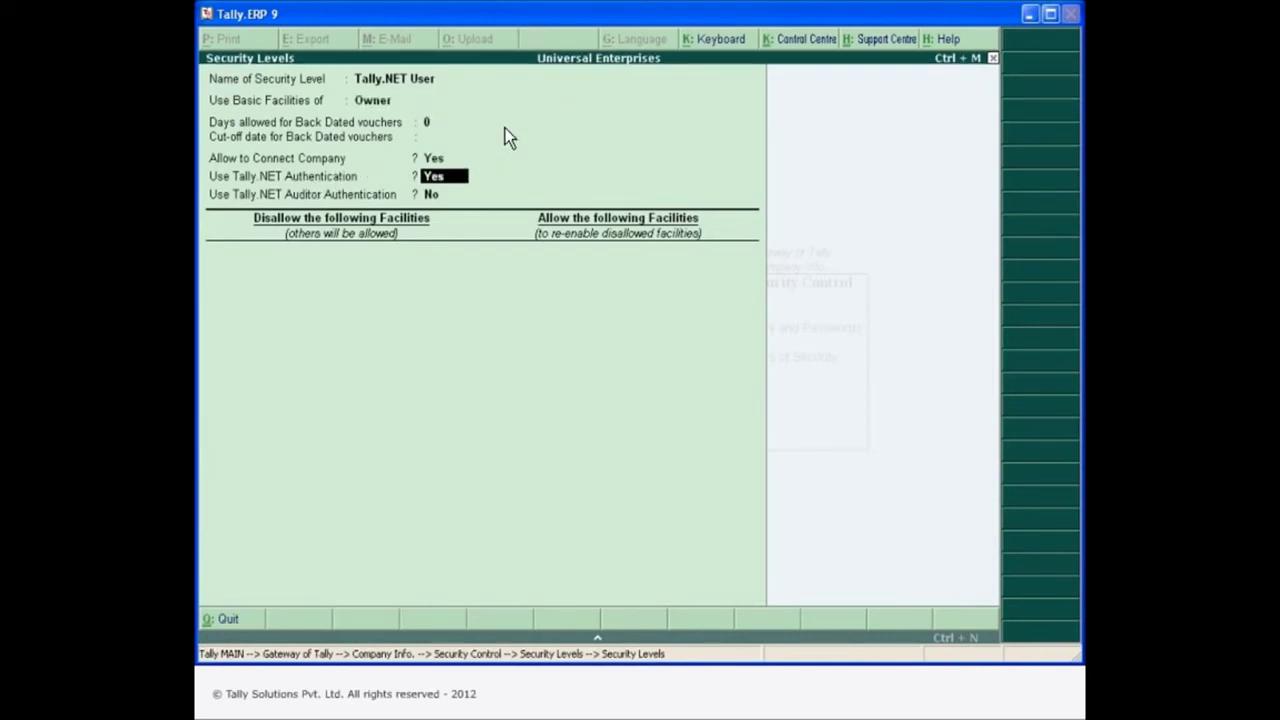
key(Return)
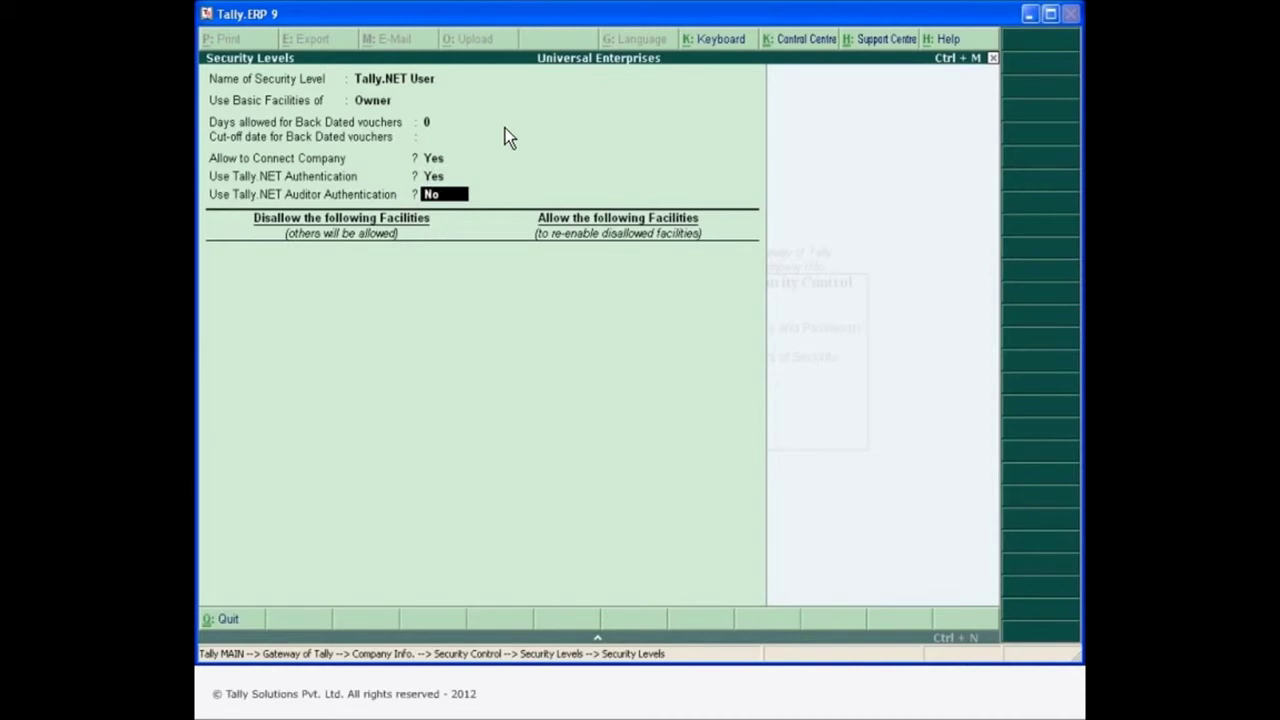
key(ctrl+a)
key(Escape)
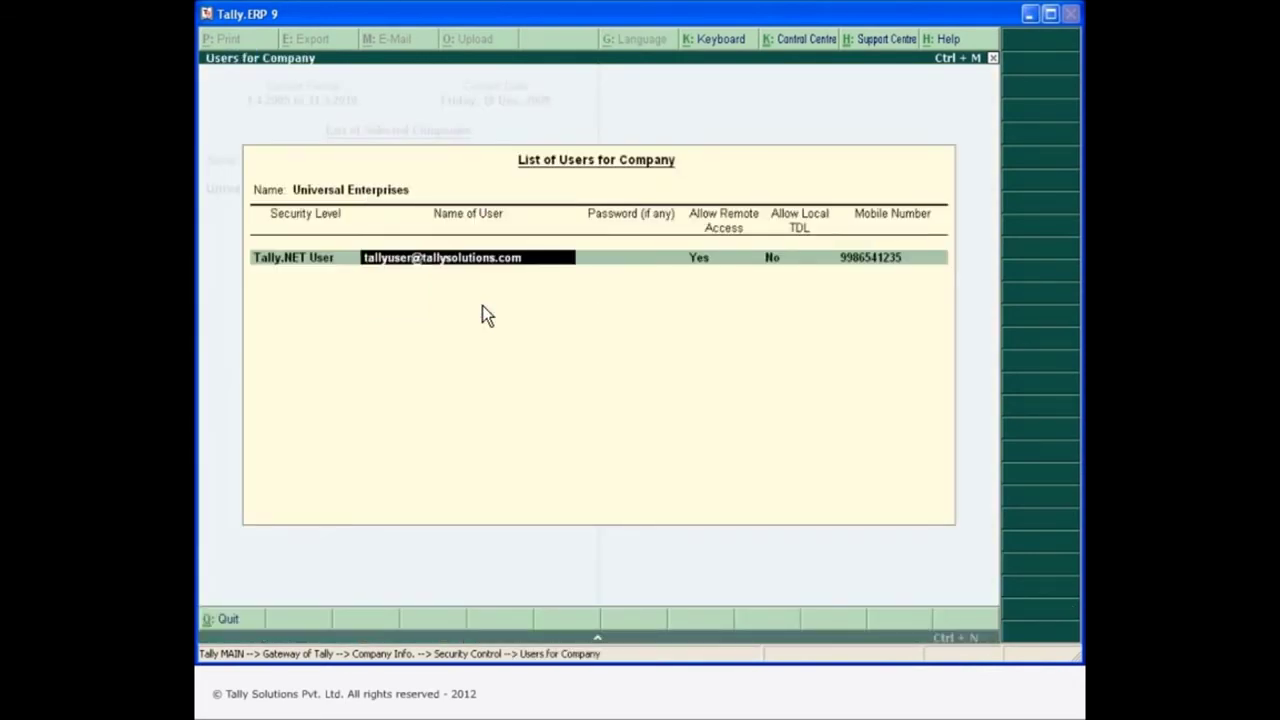
Give the remote user the Tally.NET User level with Allow Remote Access Yes, ending the list.
key(Return)
key(Return)
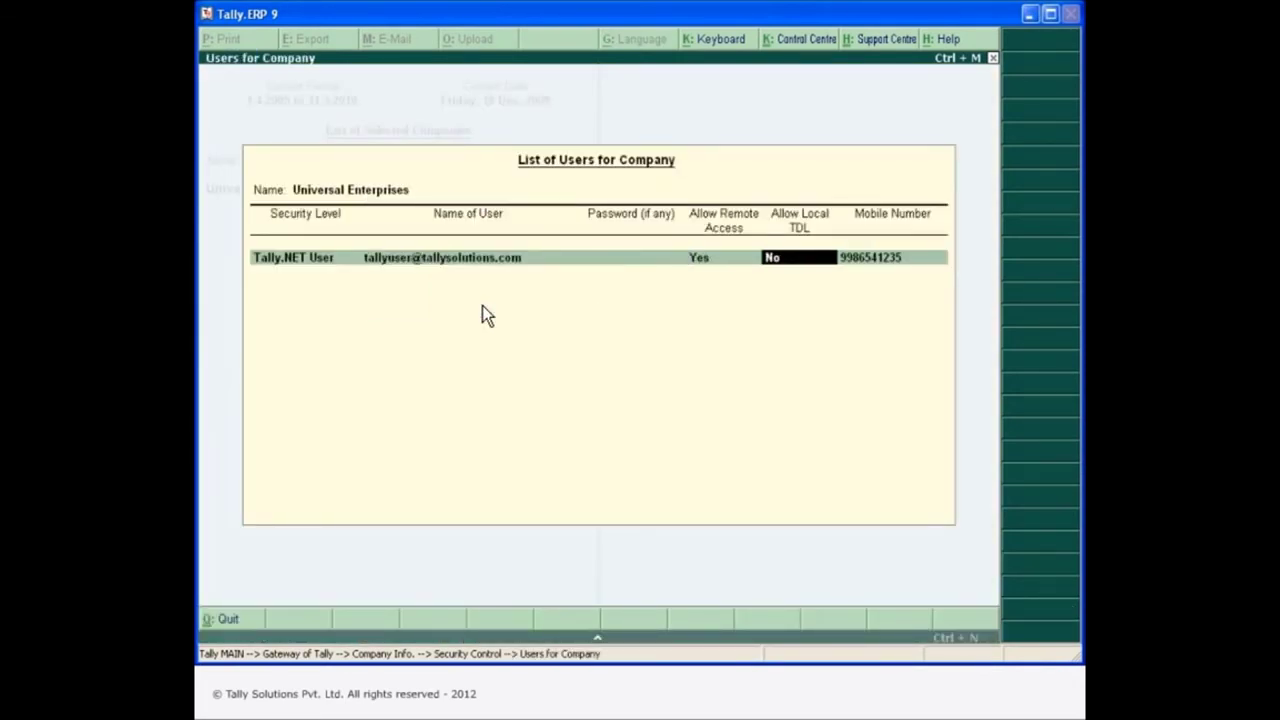
key(Return)
key(Return)
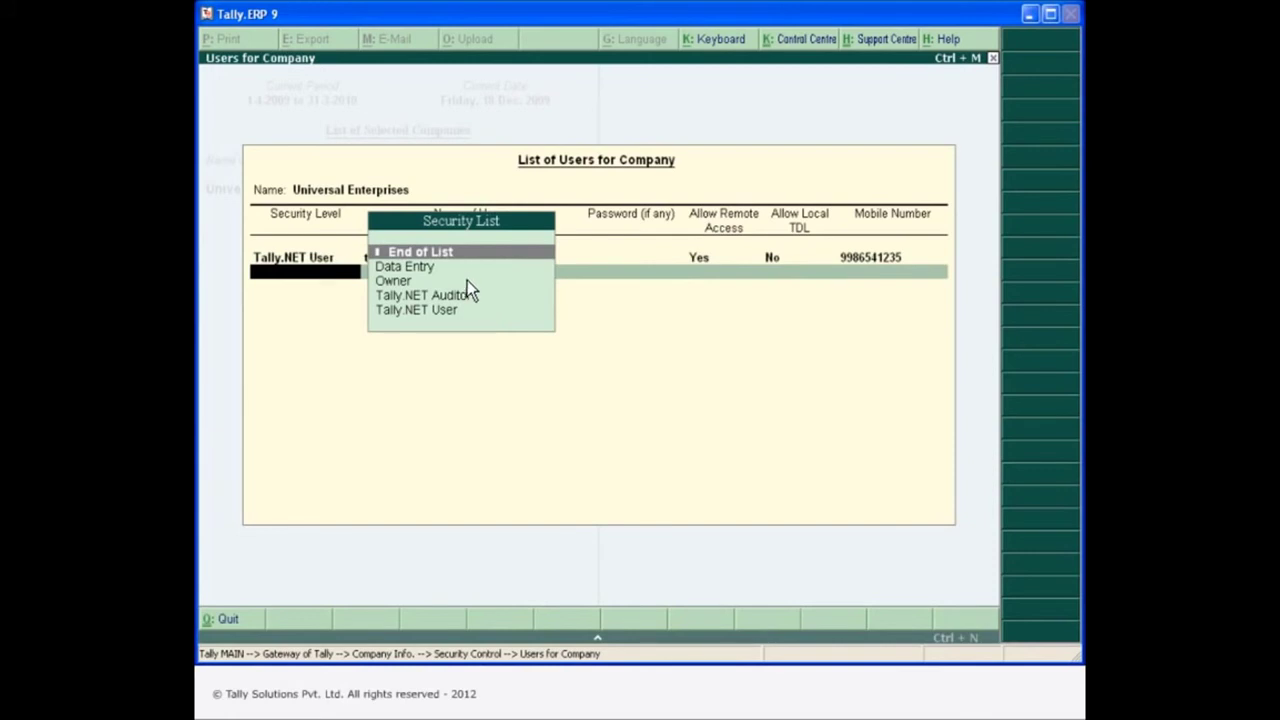
click(451, 254)
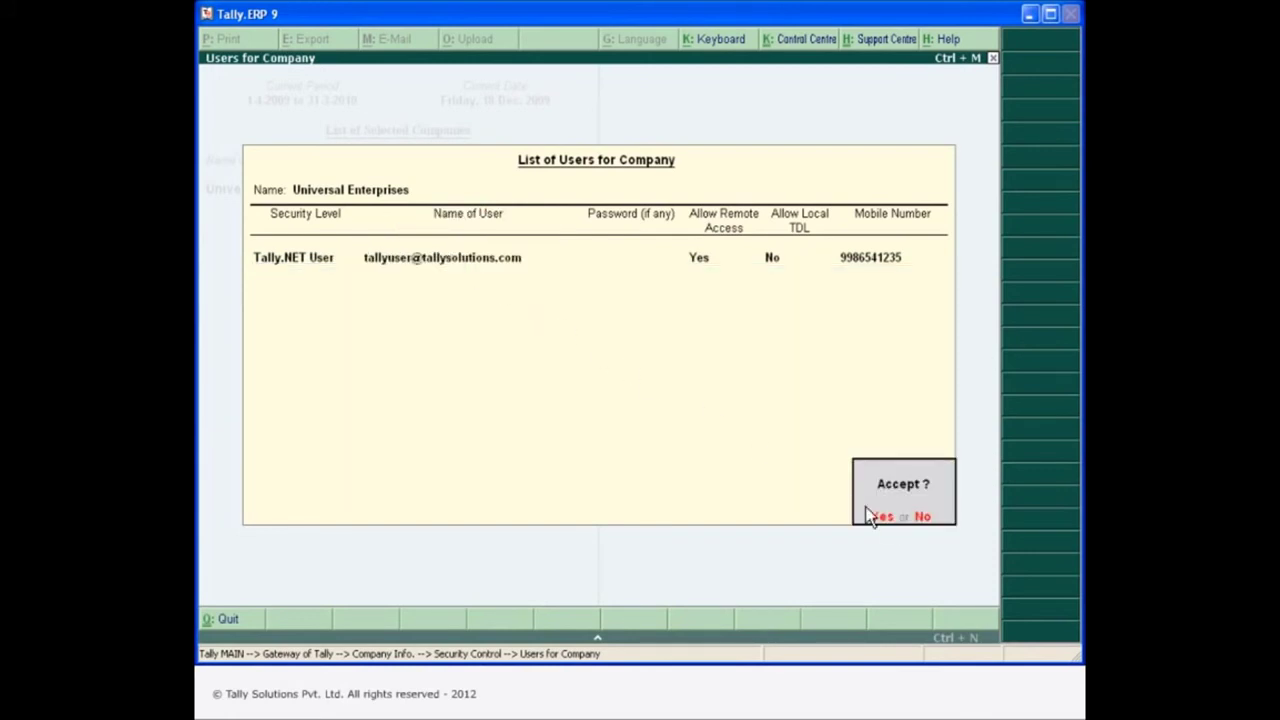